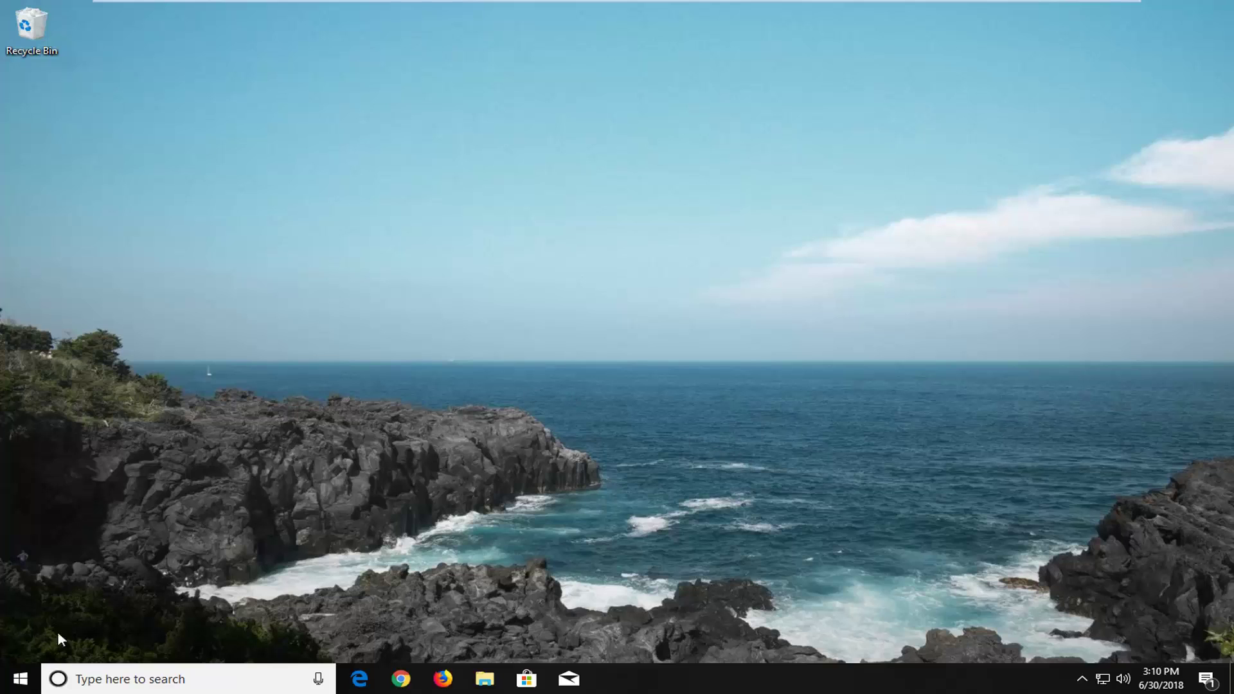
Launch a blank Notepad document from a Start menu search for 'notepad'
click(20, 679)
text(n)
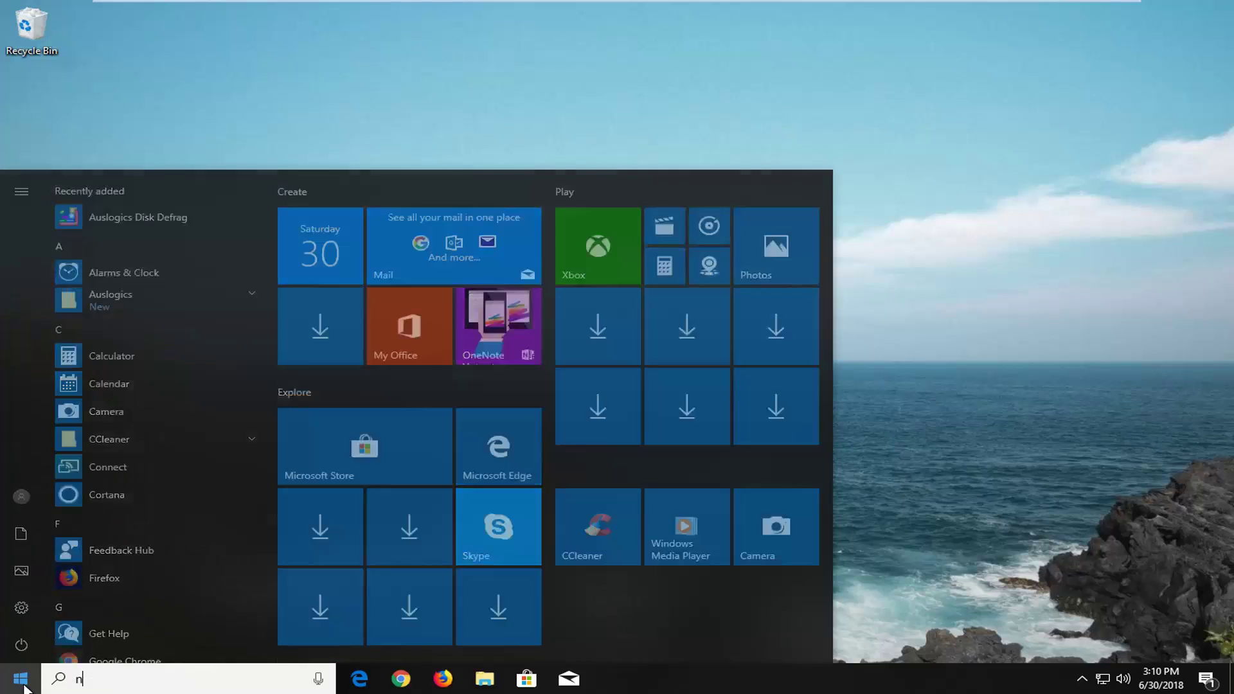
text(otepad)
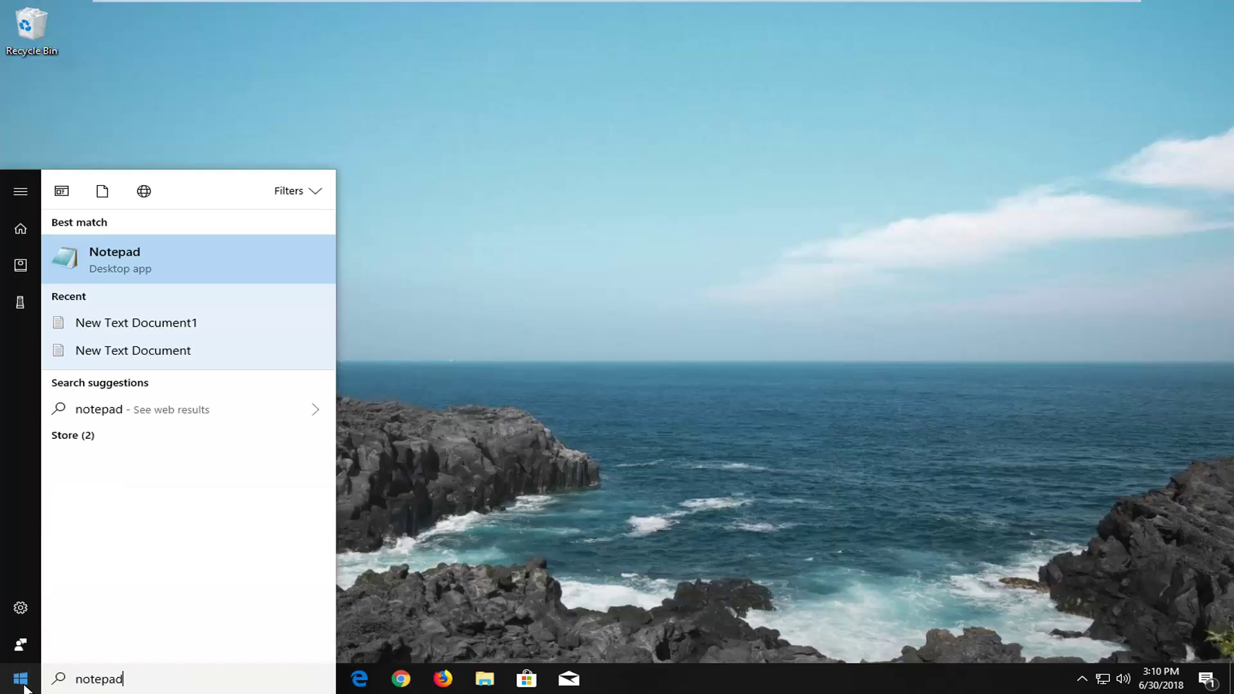
click(165, 255)
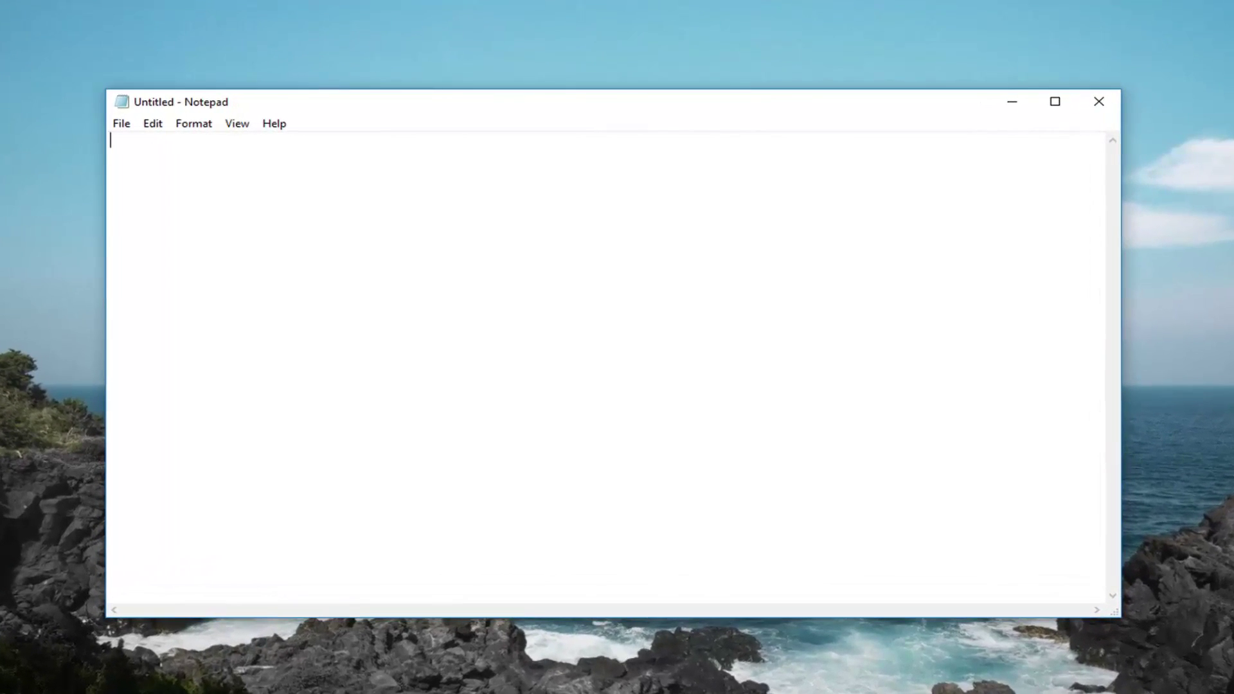
Paste the Windows Update reset batch script into the untitled document
text(@ECHO OFF echo Simple Script to Reset / Clear Windows Update echo. PAUSE echo. attrib -h -r -s %windir%\system32\catroot2 attrib -h -r -s %windir%\system32\catroot2\*.* net stop wuauserv net stop CryptSvc net stop BITS ren %windir%\system32\catroot2 catroot2.old ren %windir%\SoftwareDistribution sold.old ren "%ALLUSERSPROFILE%\application data\Microsoft\Network\downloader" downloader.old net Start BITS net start CryptSvc net start wuauserv echo. echo Task completed successfully... echo. PAUSE)
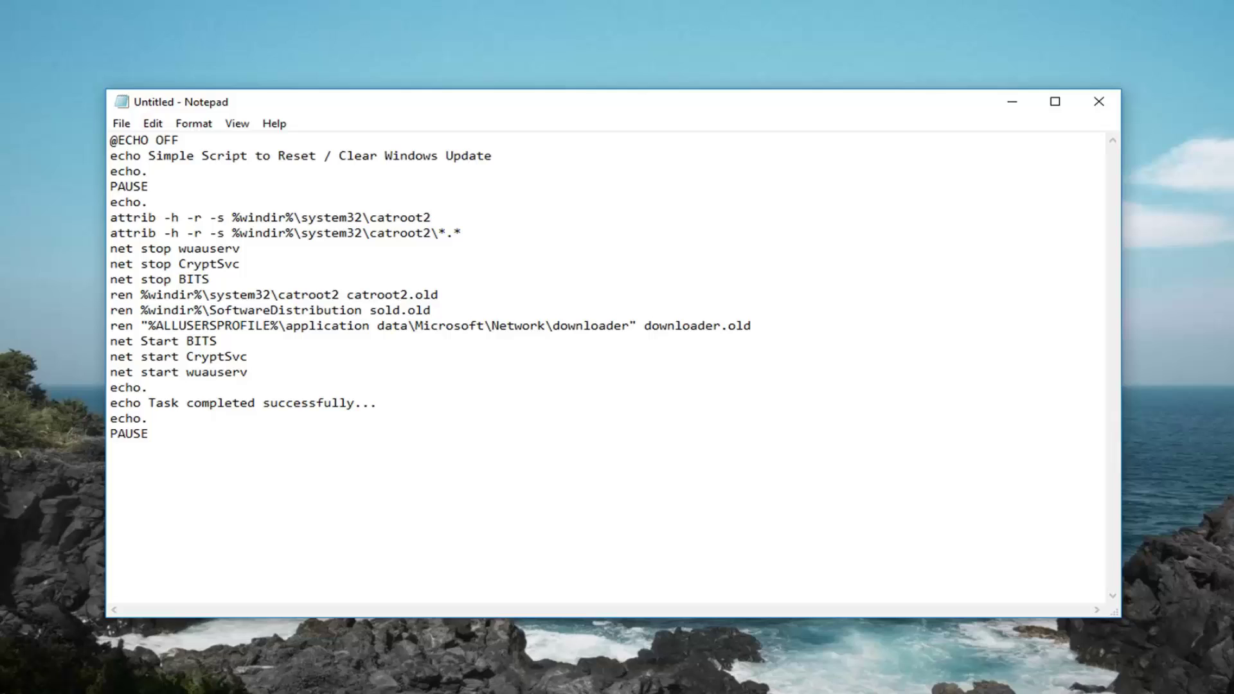
drag(118, 140, 162, 140)
Save the script to the Desktop as 'important file.bat', keeping type and encoding unchanged
click(121, 123)
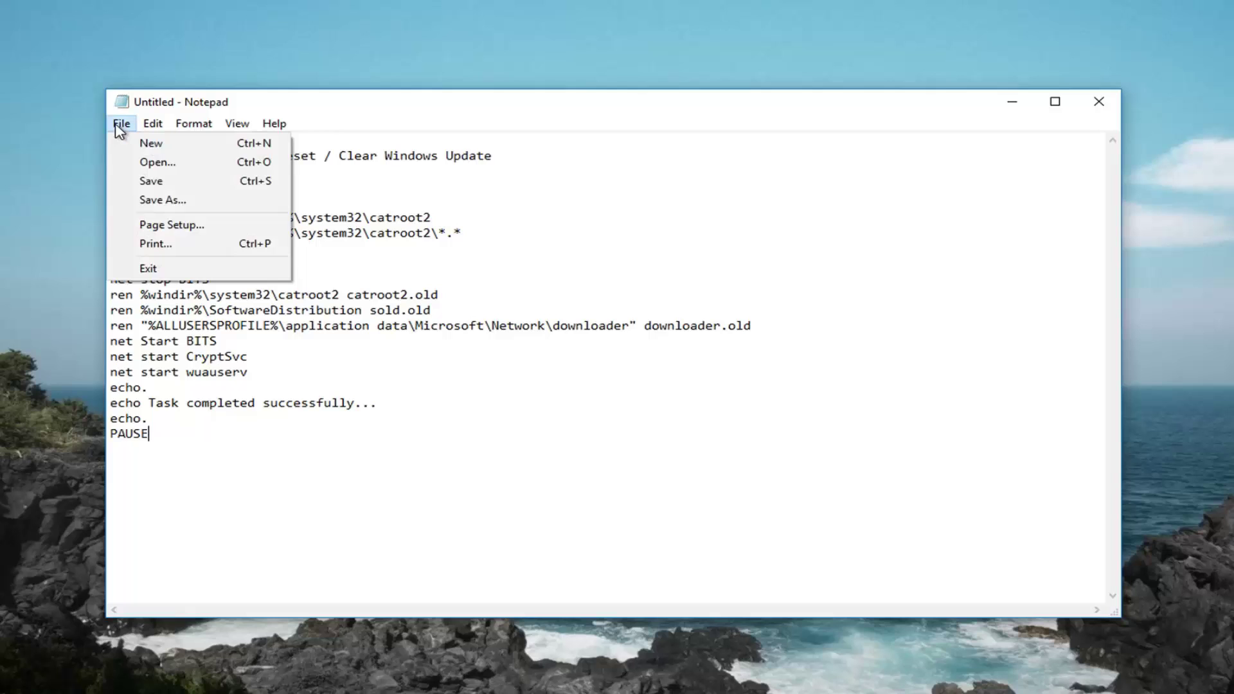
click(191, 200)
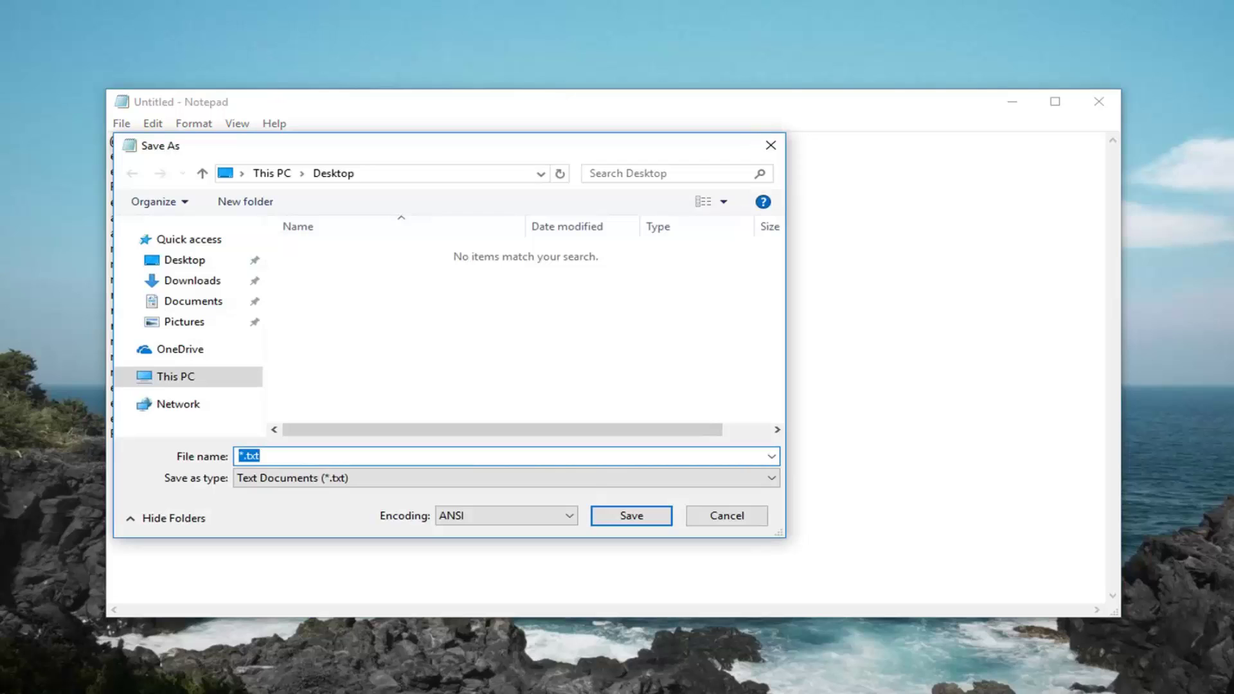
text(important f)
text(ile)
text(.bat)
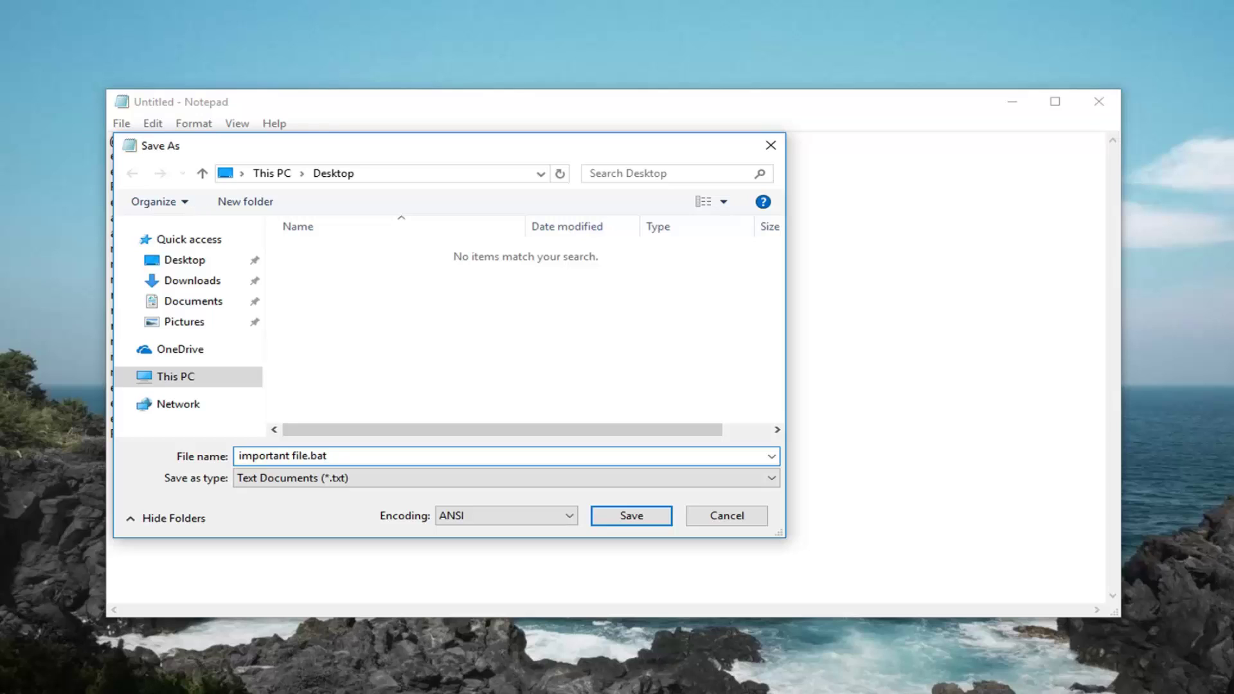
click(318, 478)
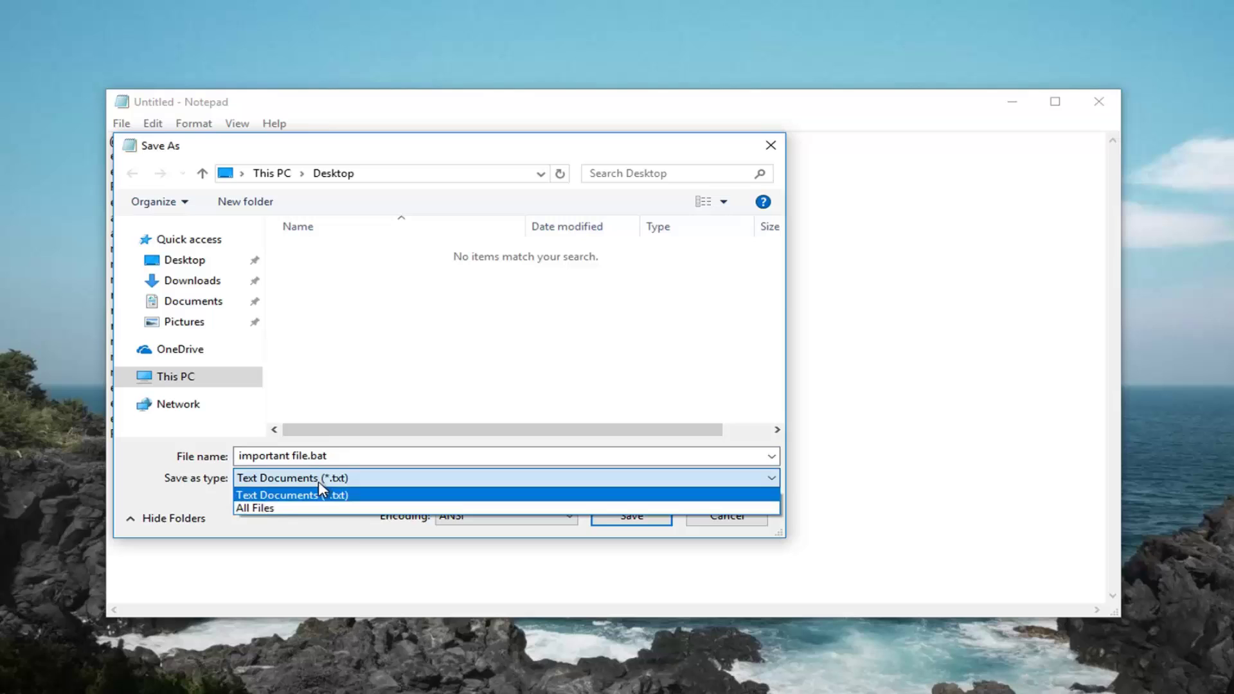
click(318, 494)
click(464, 520)
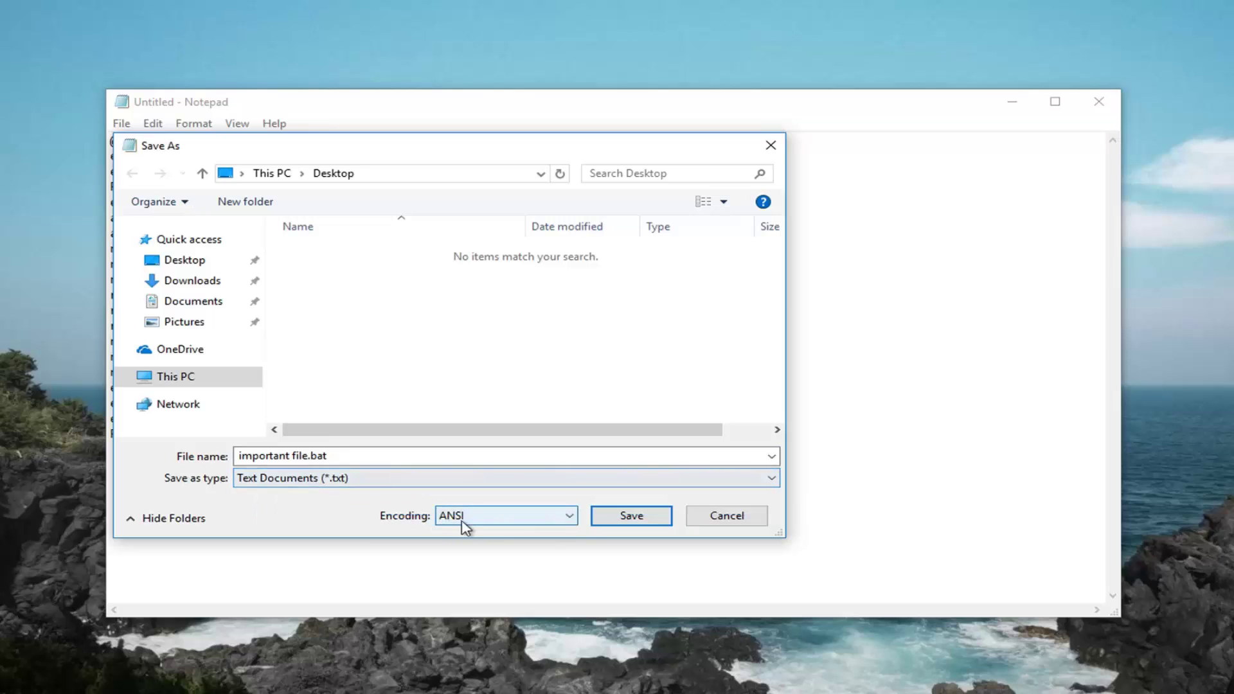
click(464, 520)
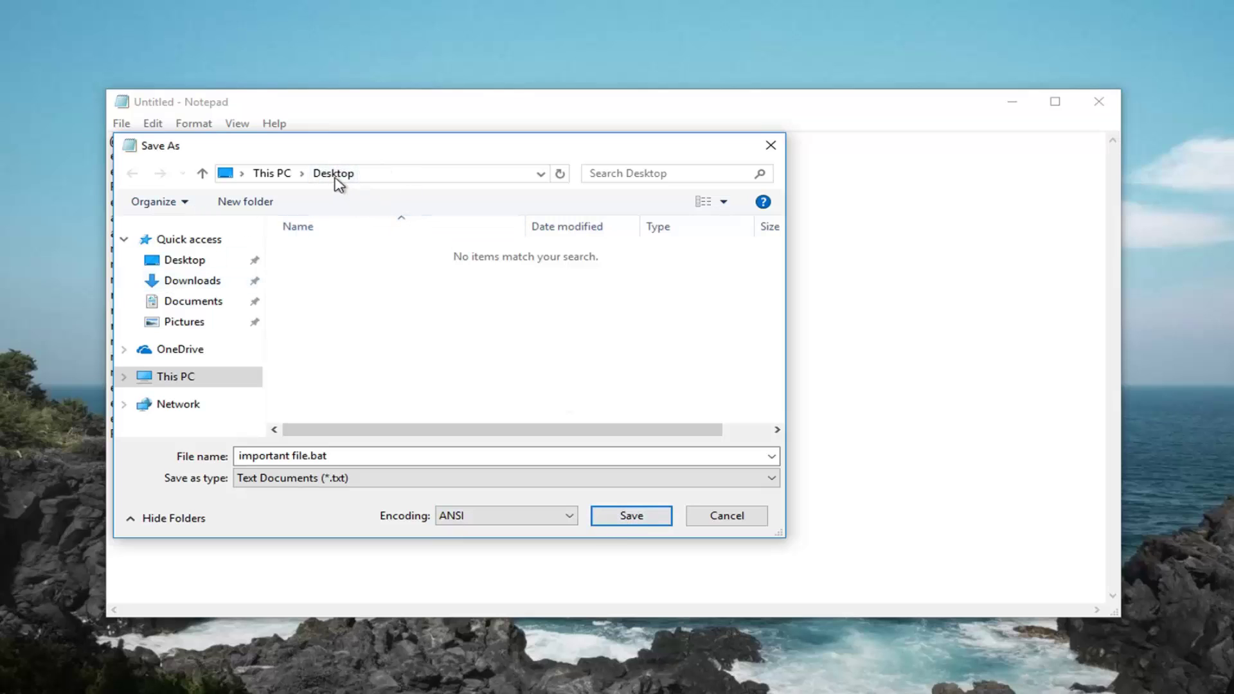
click(632, 515)
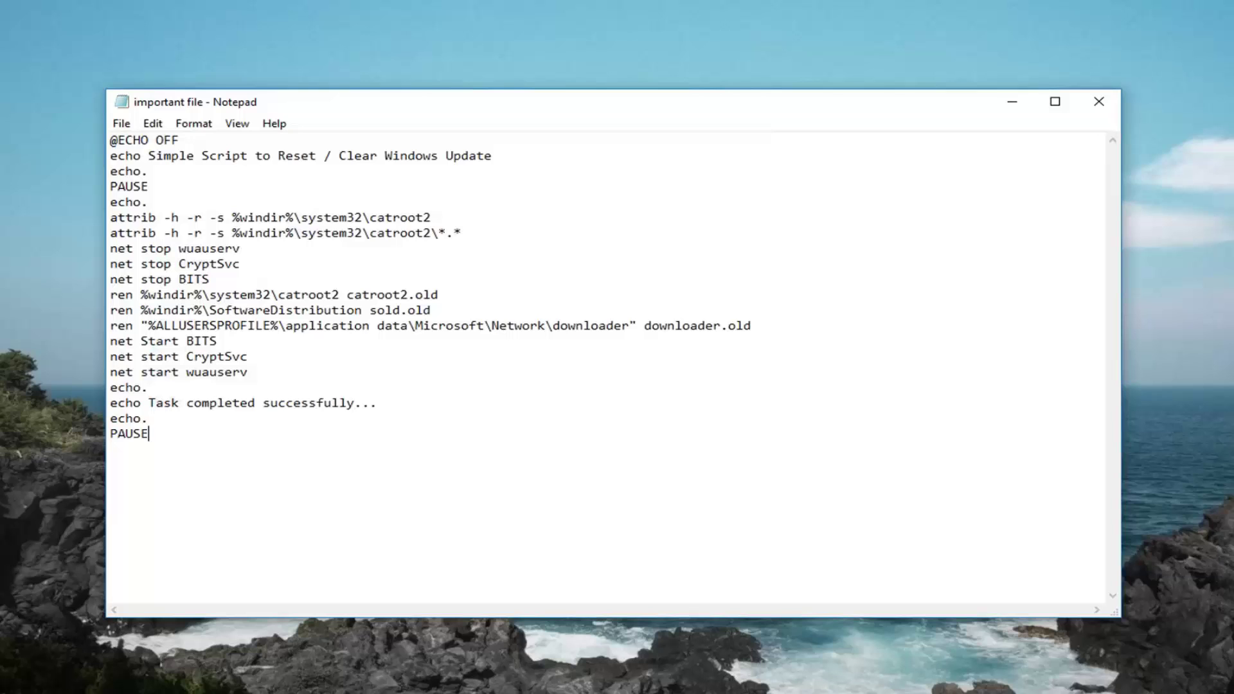
Close Notepad and run 'important file' from the desktop as administrator
click(1099, 101)
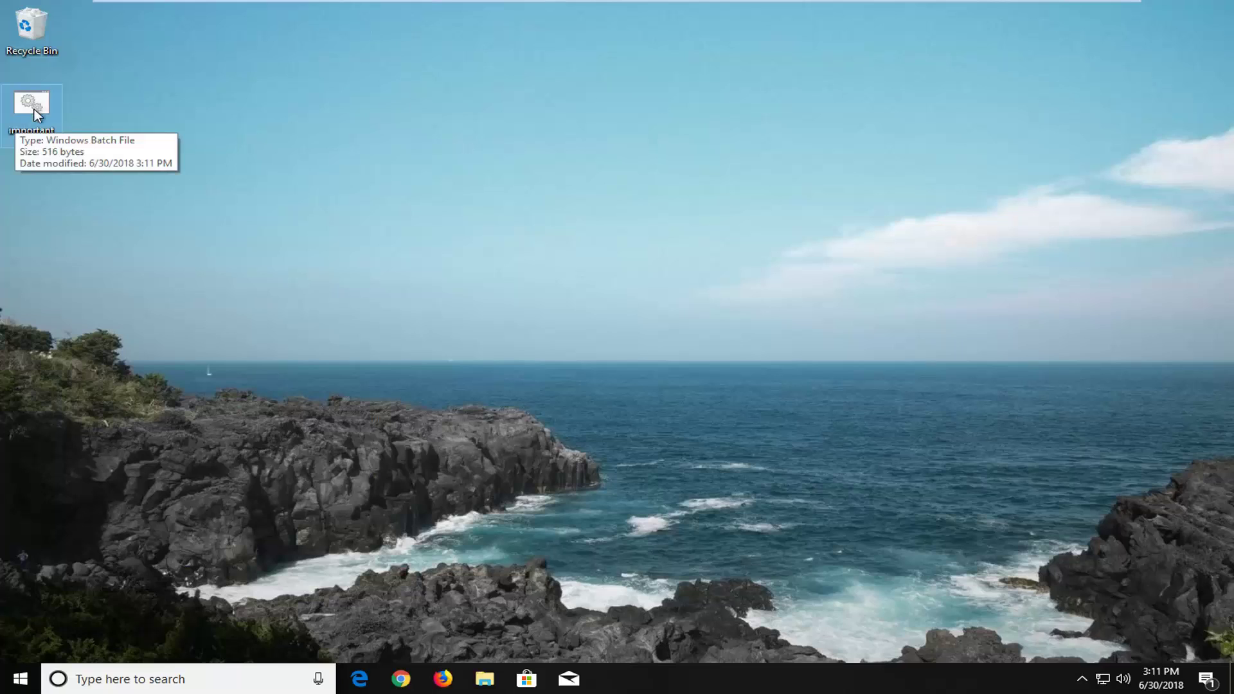
click(29, 116)
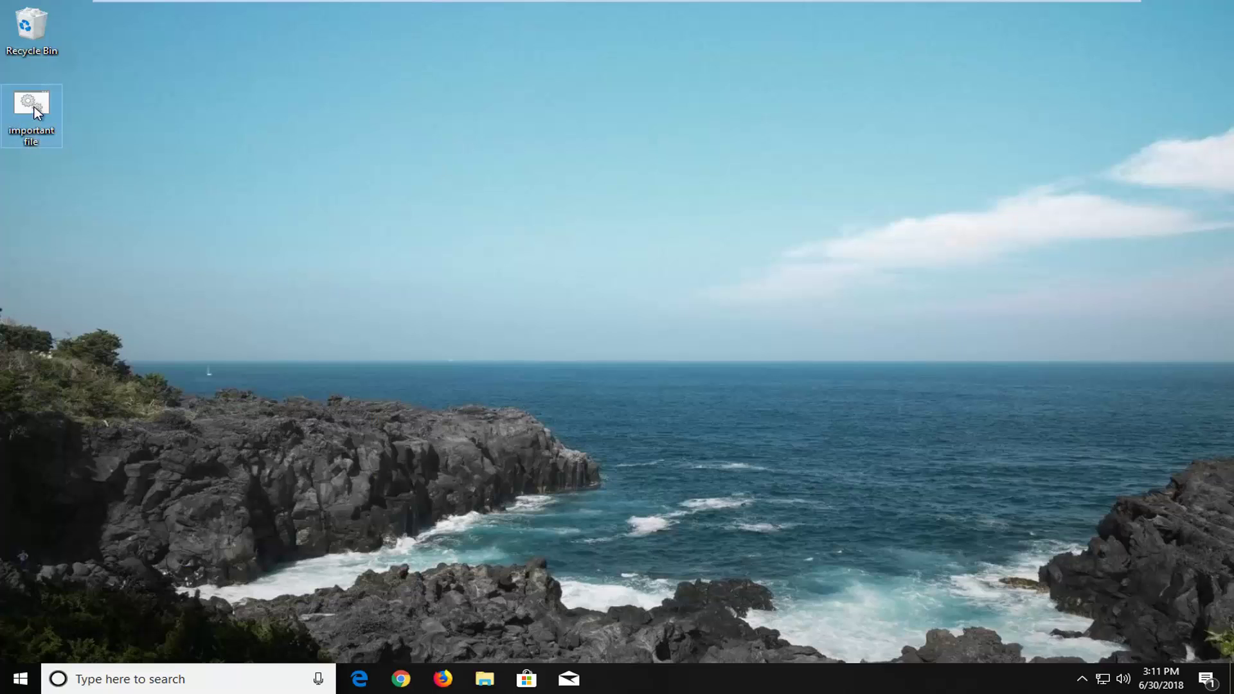
right_click(35, 101)
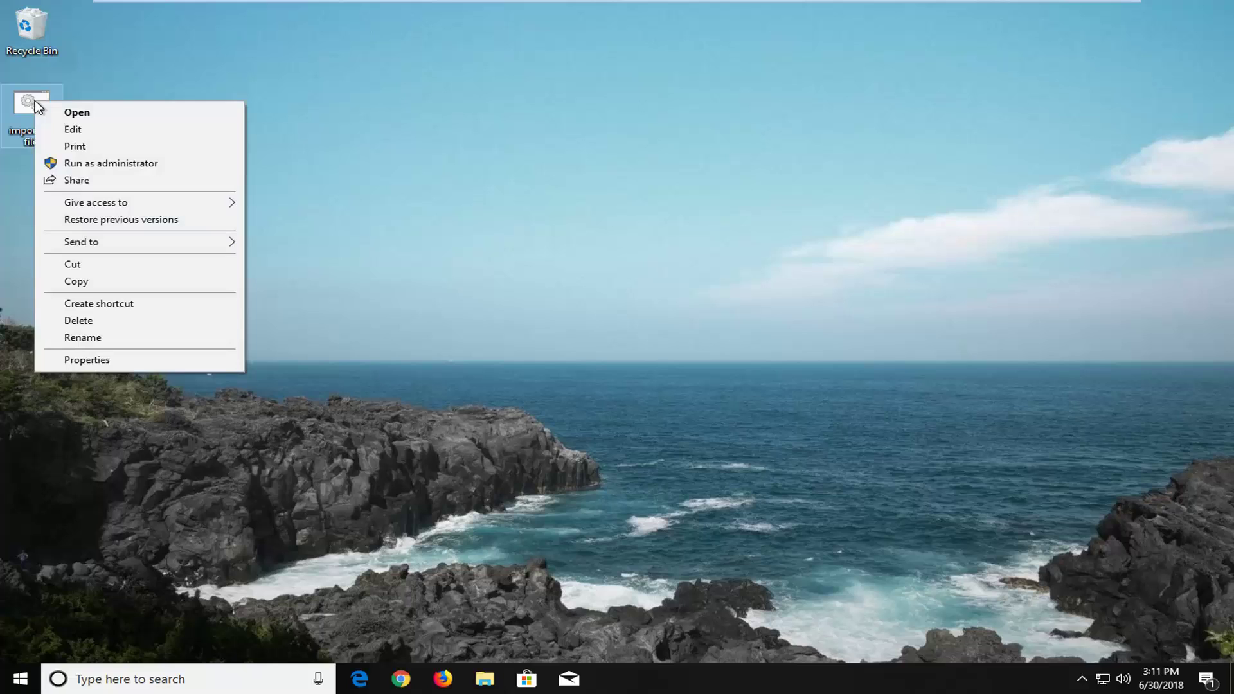
click(110, 162)
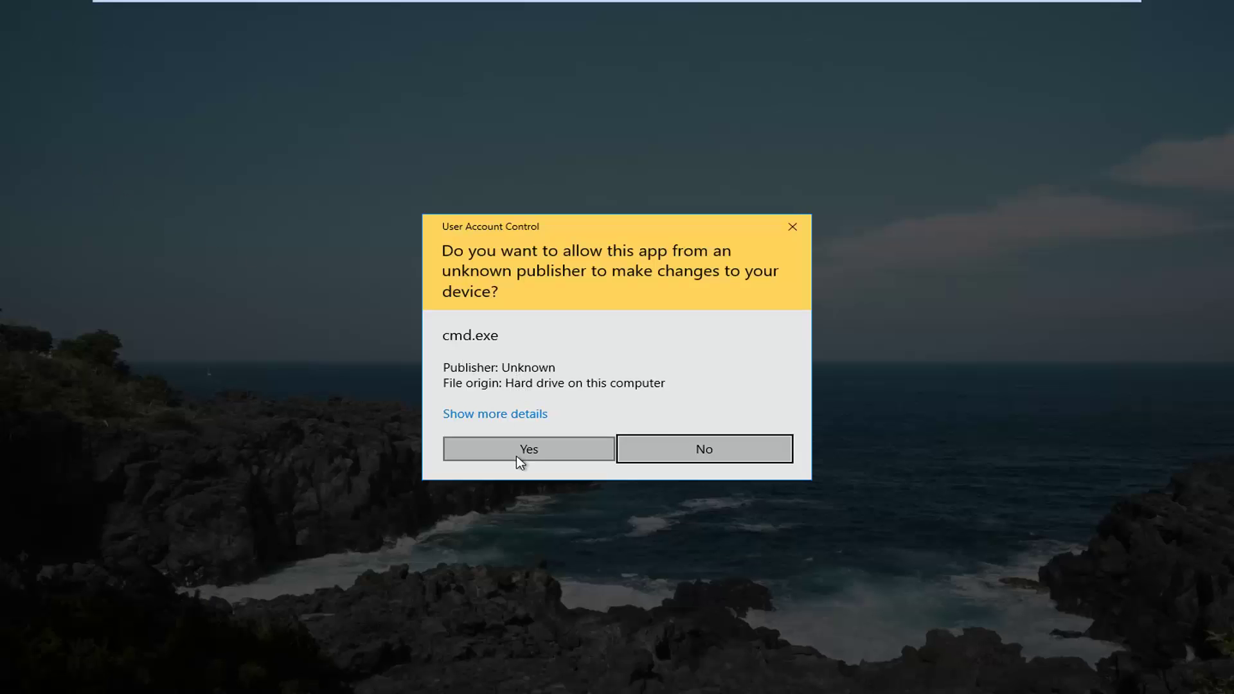
Allow cmd.exe in User Account Control, continue past the pause, and close the finished window
click(516, 449)
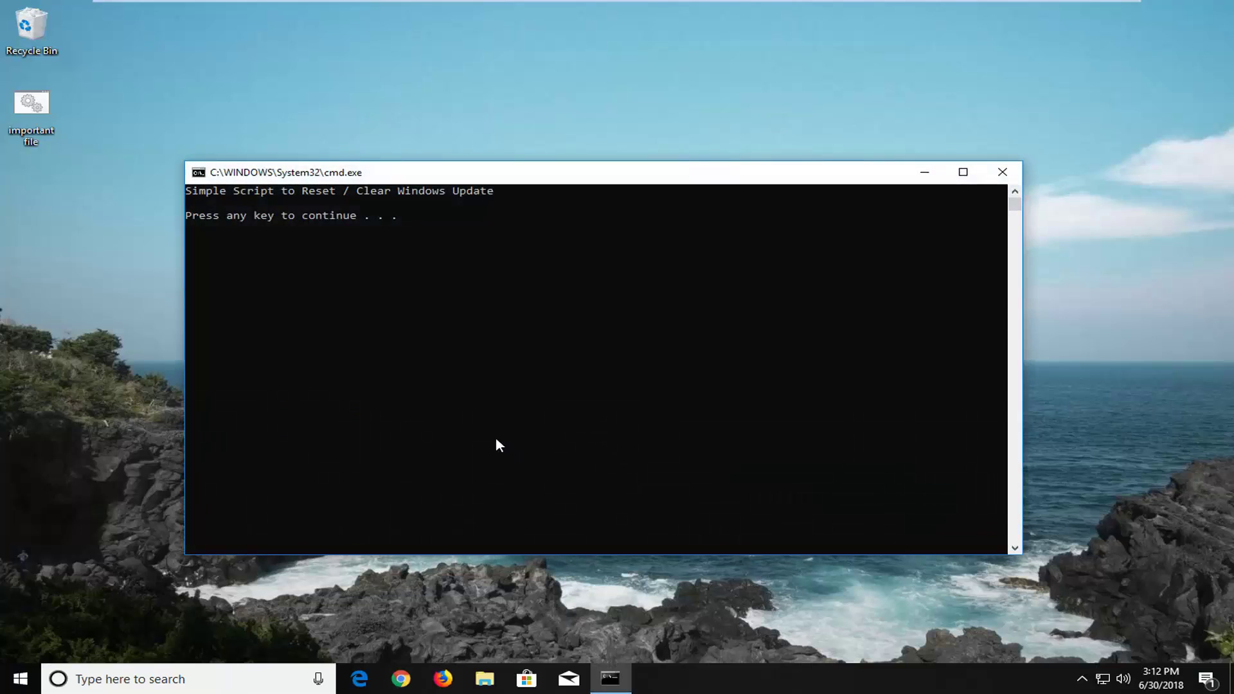
key(Return)
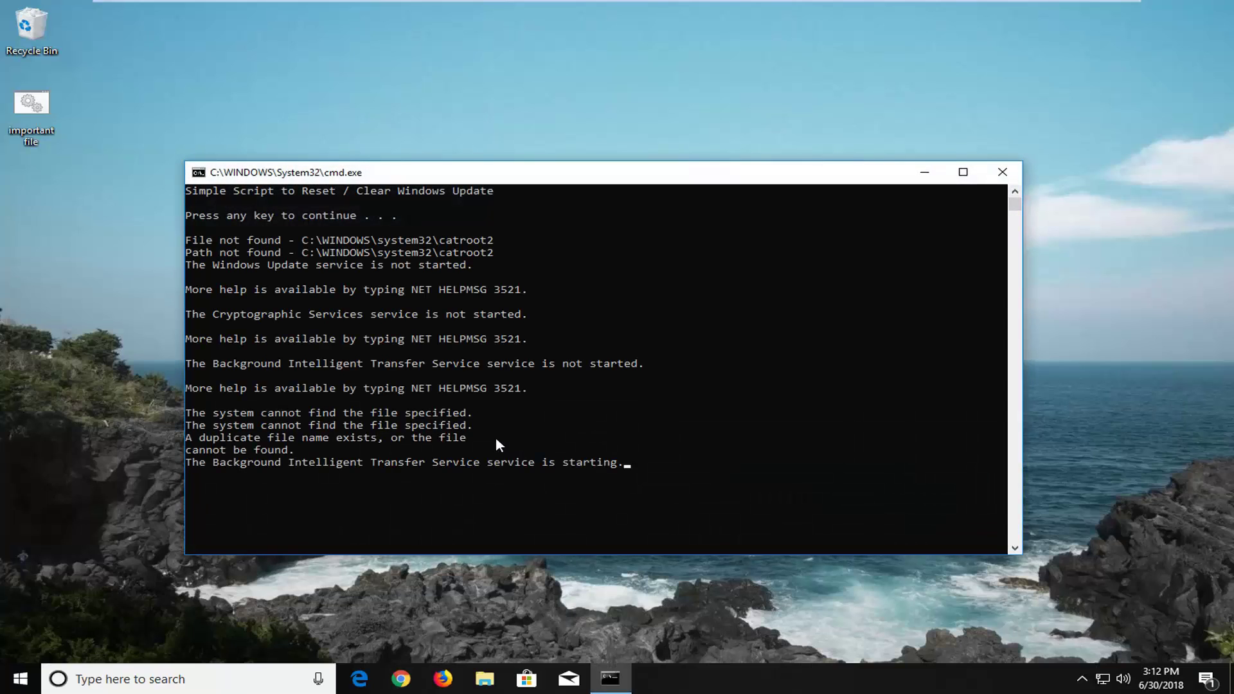
click(1011, 177)
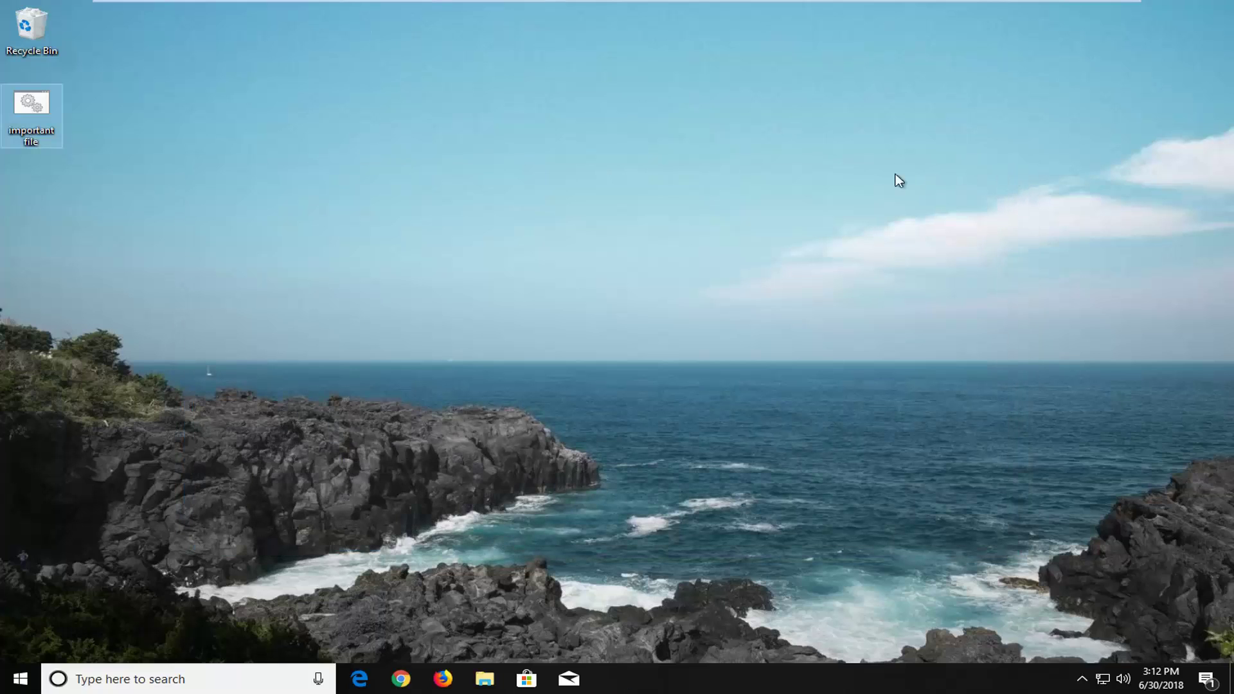